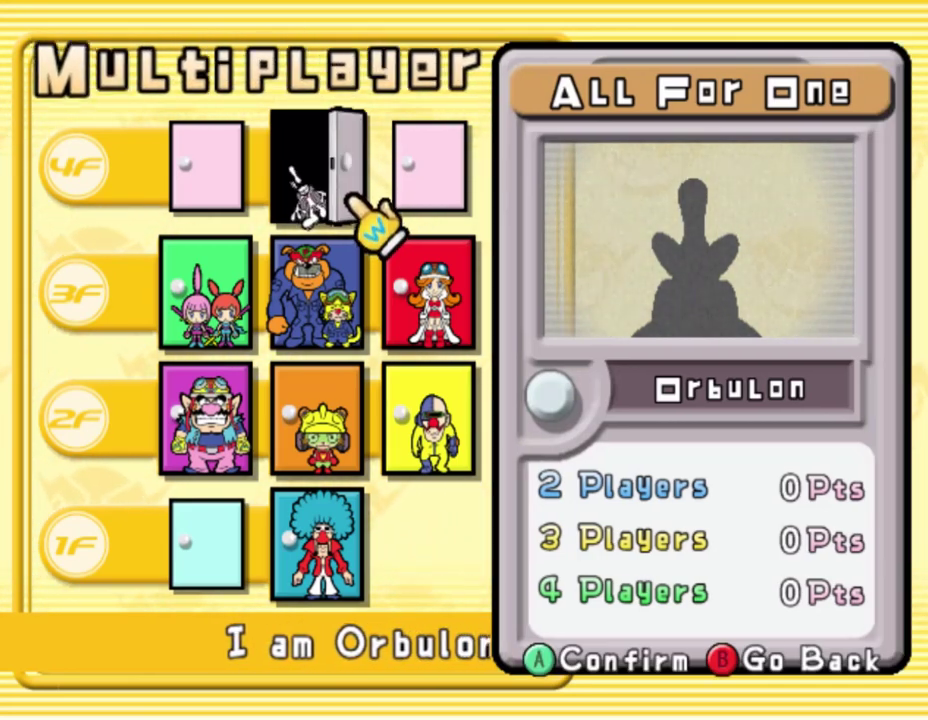
Step: Set up All For One for two players, with NL as Orbulon and NM as Wario
key("Return")
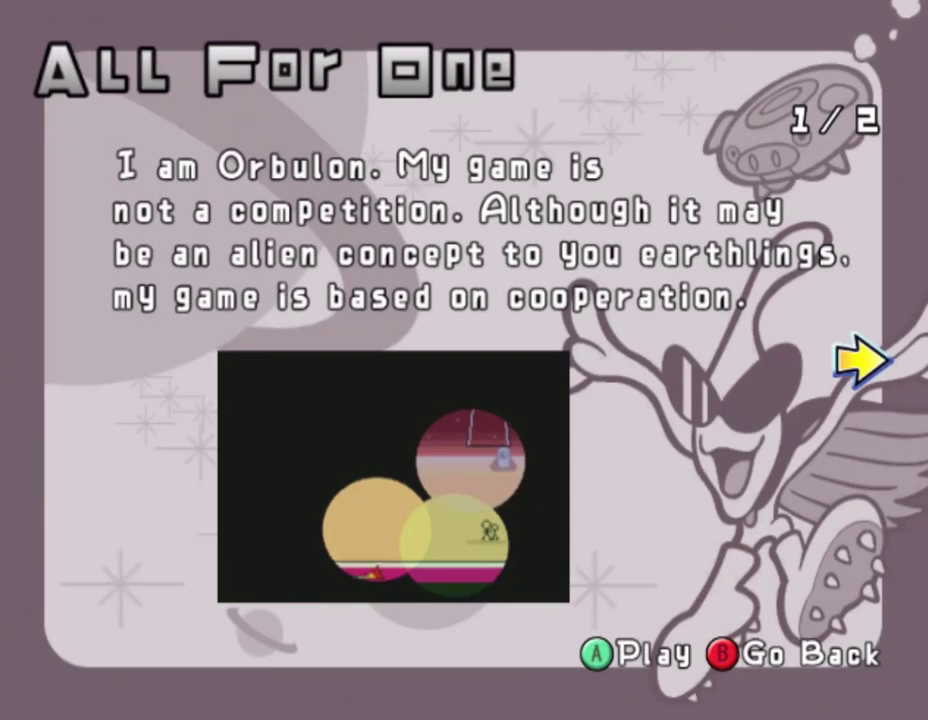
key("Return")
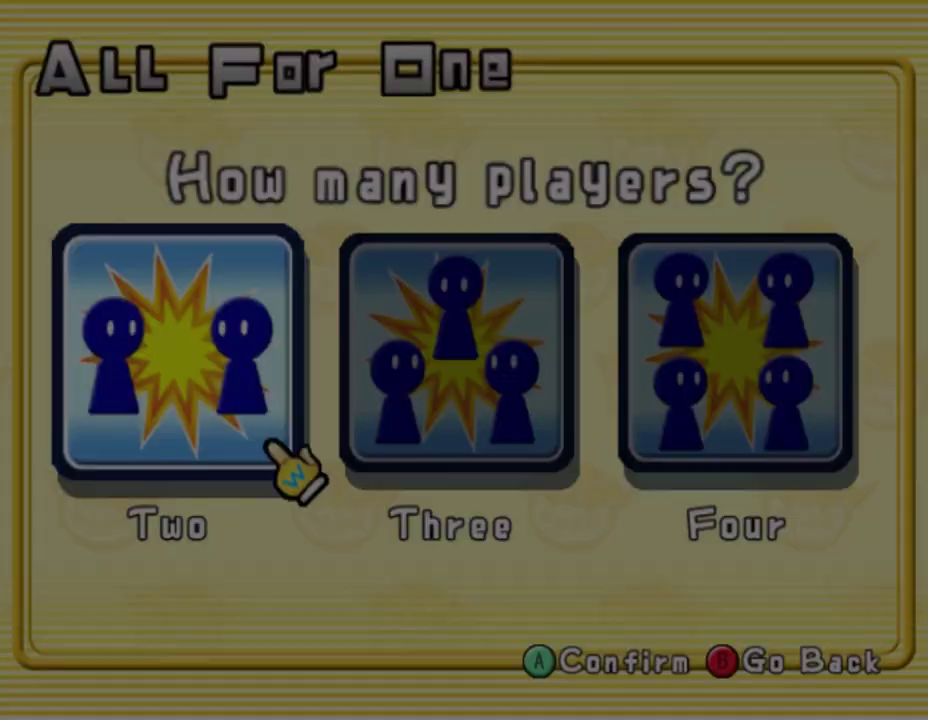
key("Return")
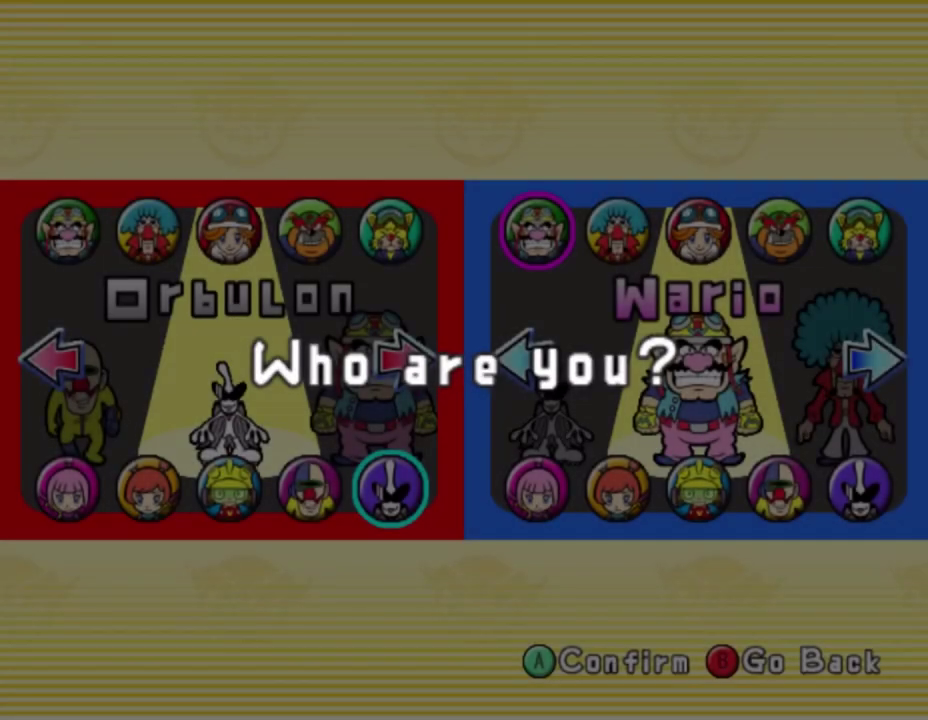
key("Return")
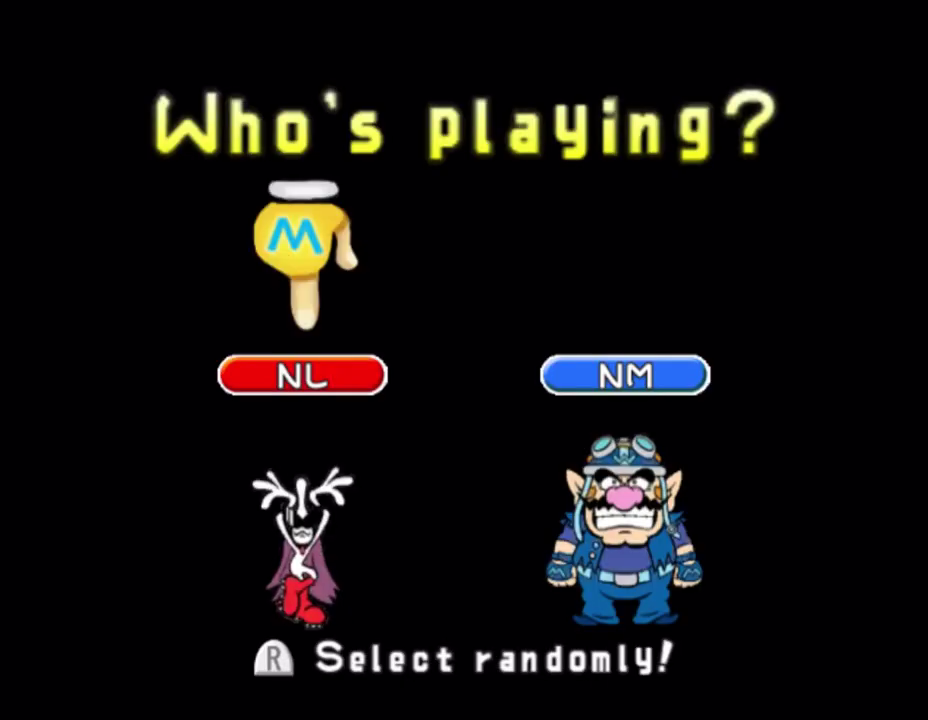
Step: Play the microgames, sidestepping arrows and jumping a fireball, to finish with 029 microgames
key("Return")
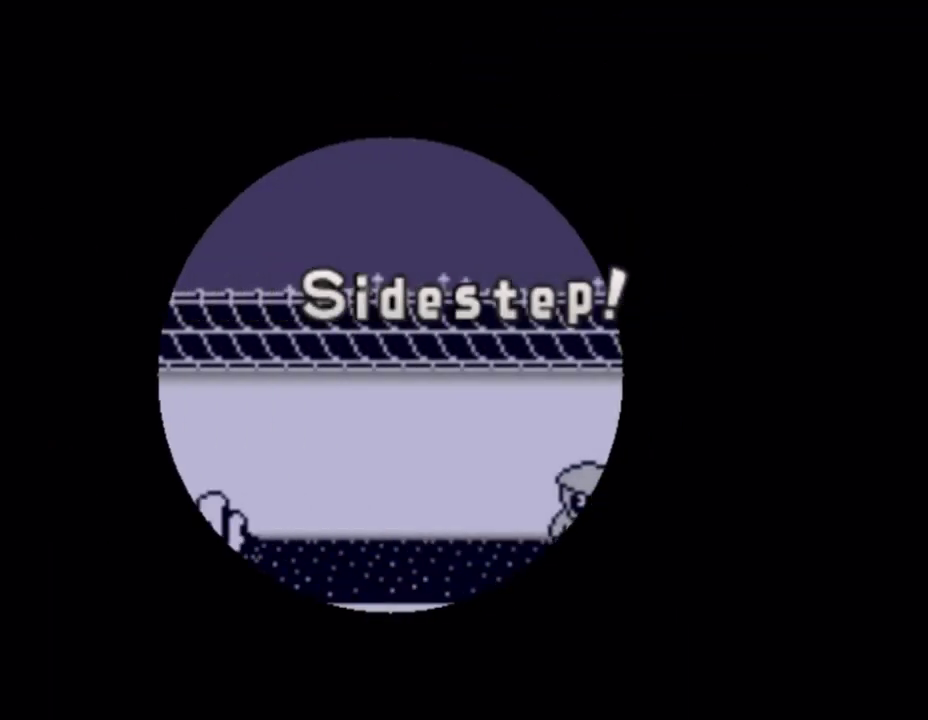
key("Right")
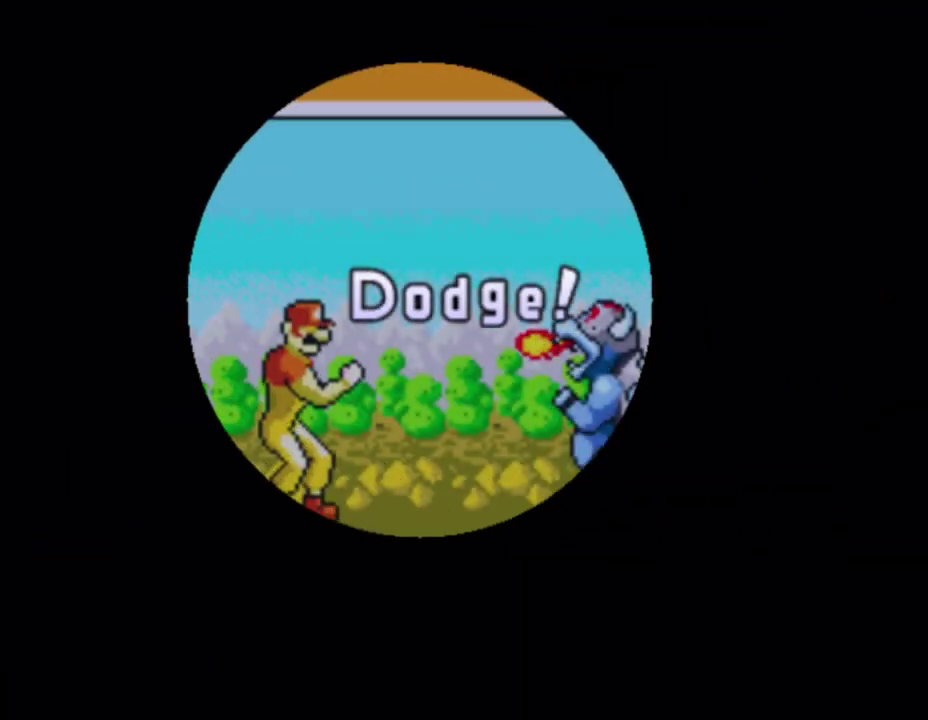
key("x")
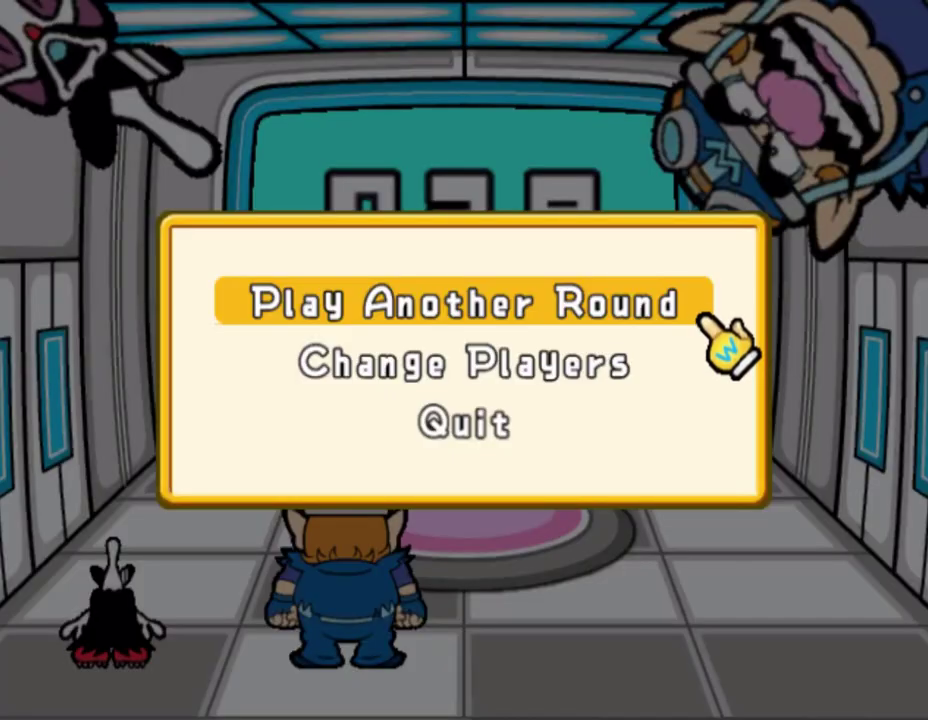
Step: Quit to save the 29-point result, then dismiss the Sound Room congratulations popup
key("Down")
key("Down")
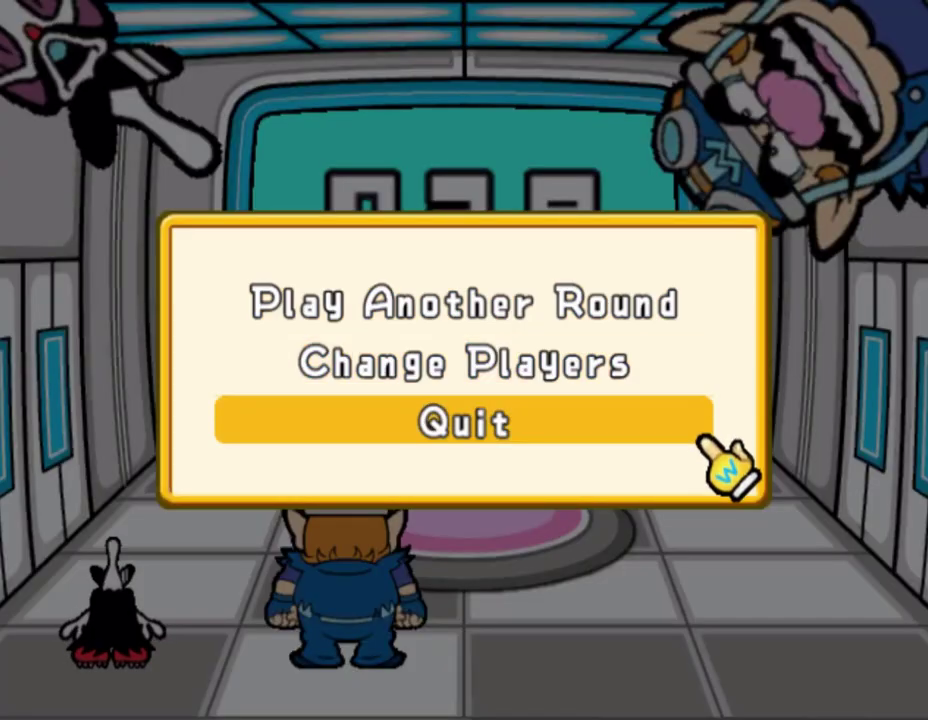
key("Return")
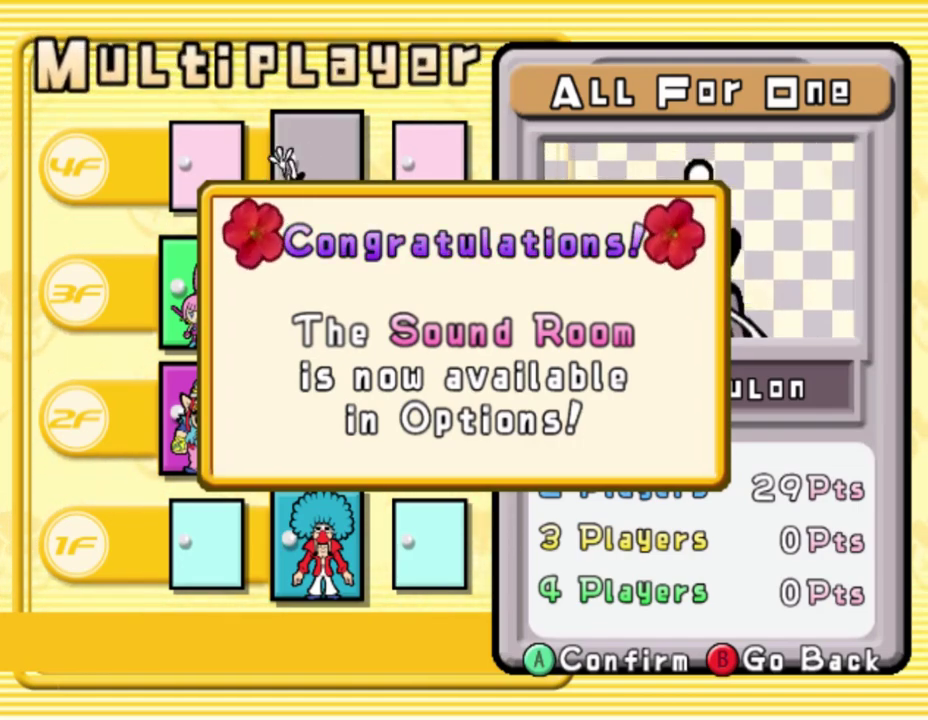
key("Return")
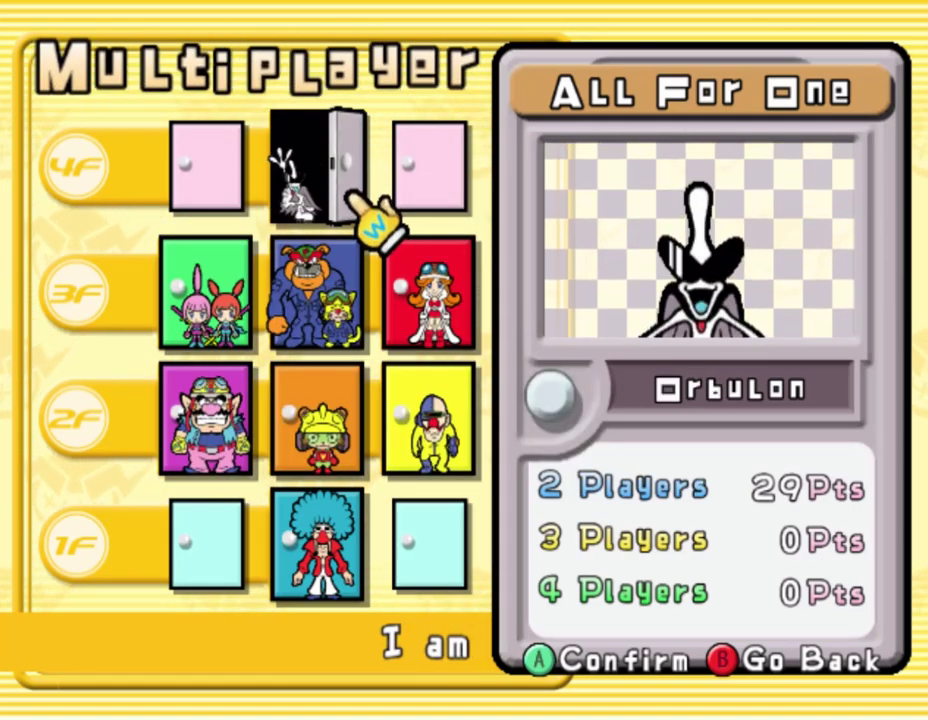